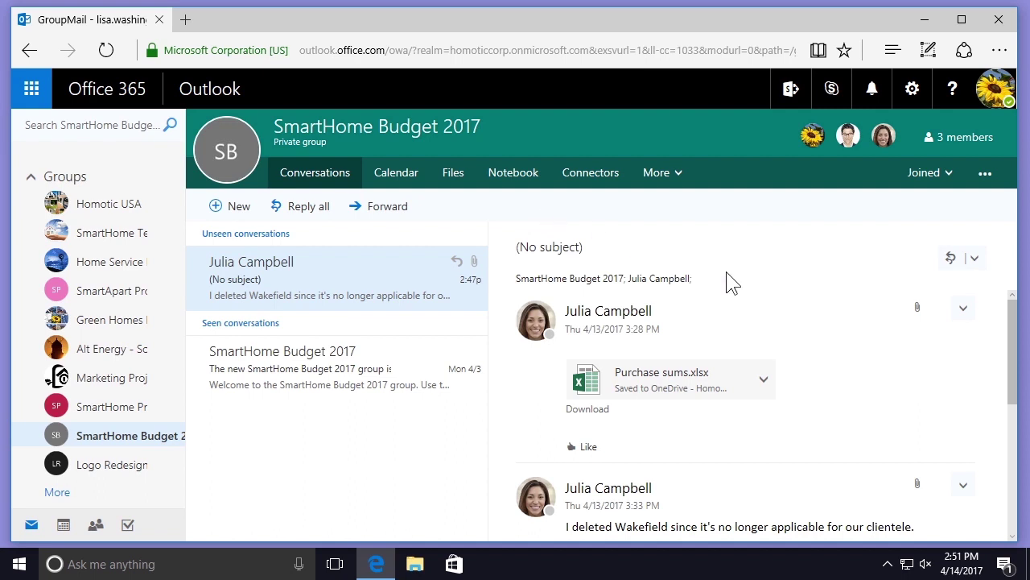
Step: Open the options menu on the first message of the SmartHome Budget 2017 (No subject) conversation
left_click(965, 316)
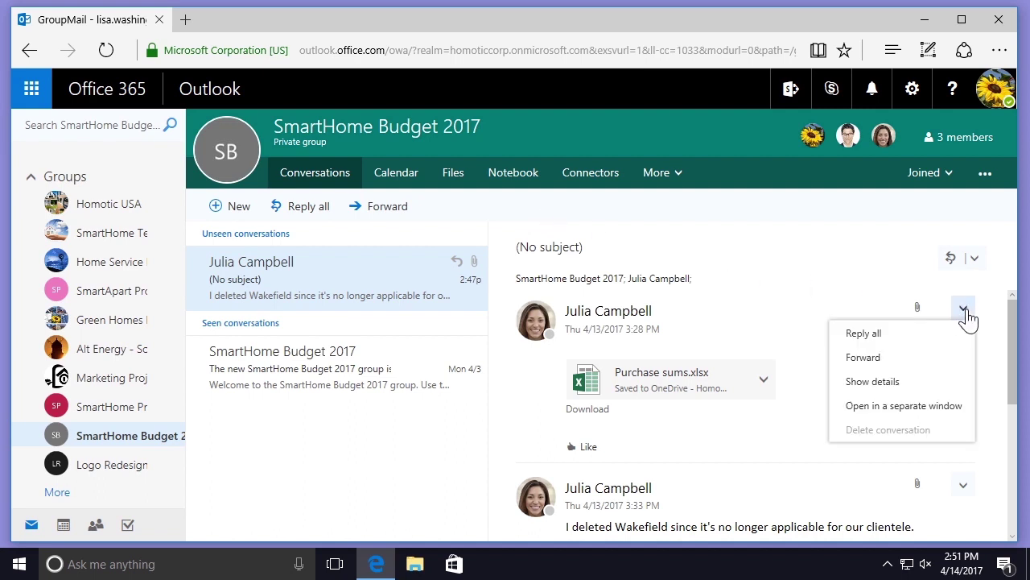
Step: Reveal the To: recipient lines on the first and second messages
left_click(885, 383)
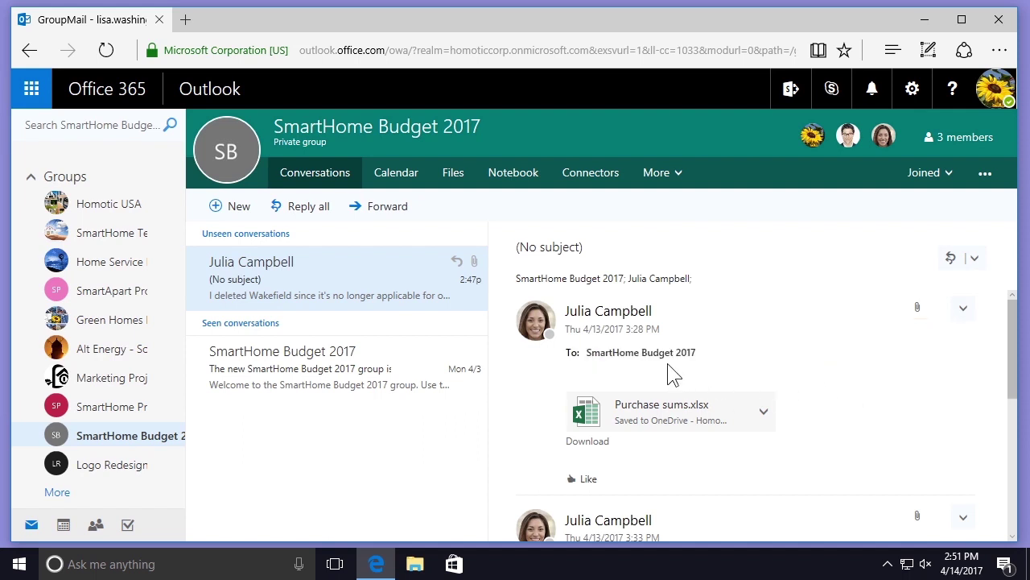
scroll(673, 374, "down", 3)
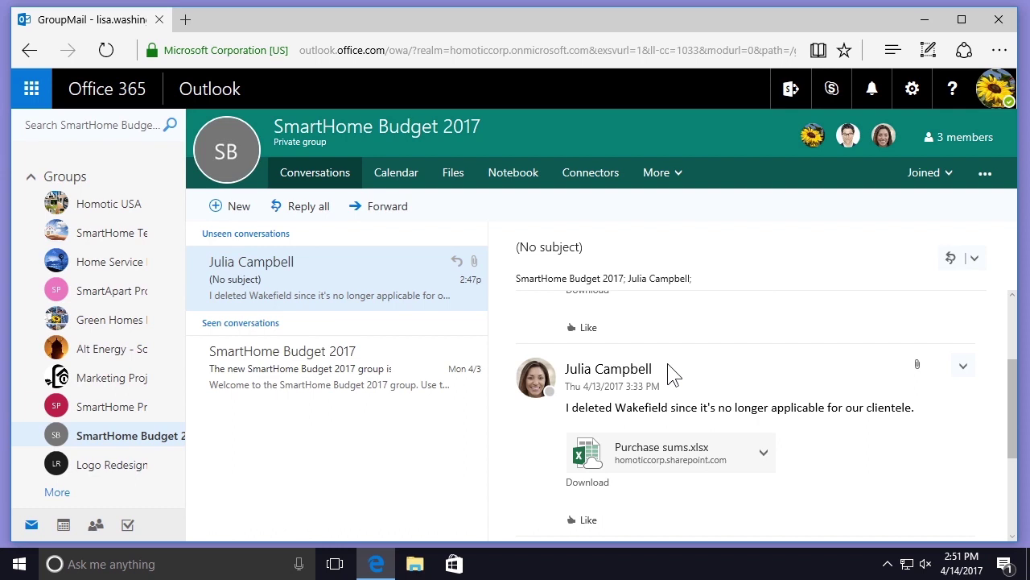
left_click(964, 367)
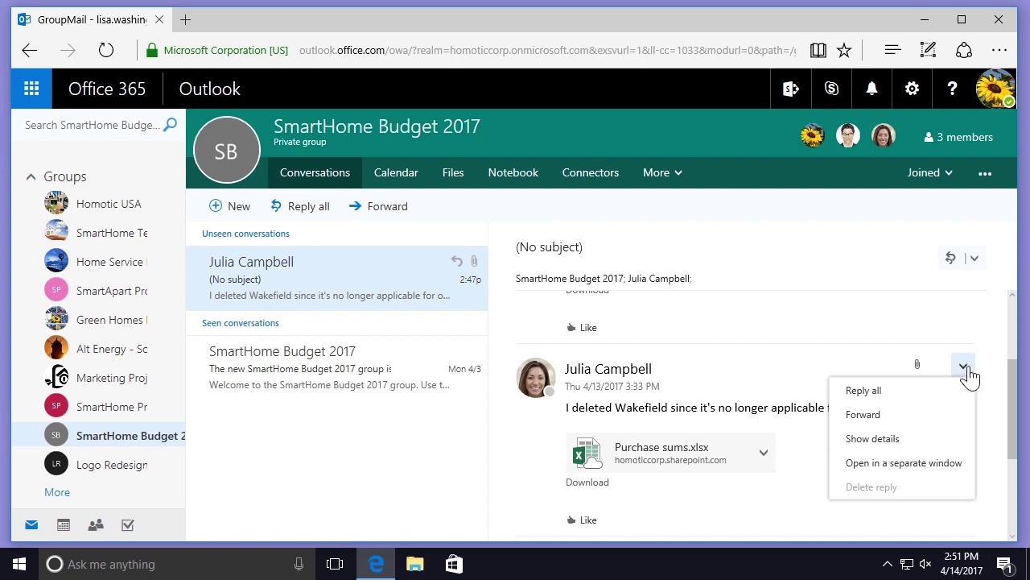
left_click(889, 447)
Step: Show the To: recipient line on your own reply, addressed to SmartHome Budget 2017
scroll(849, 439, "down", 3)
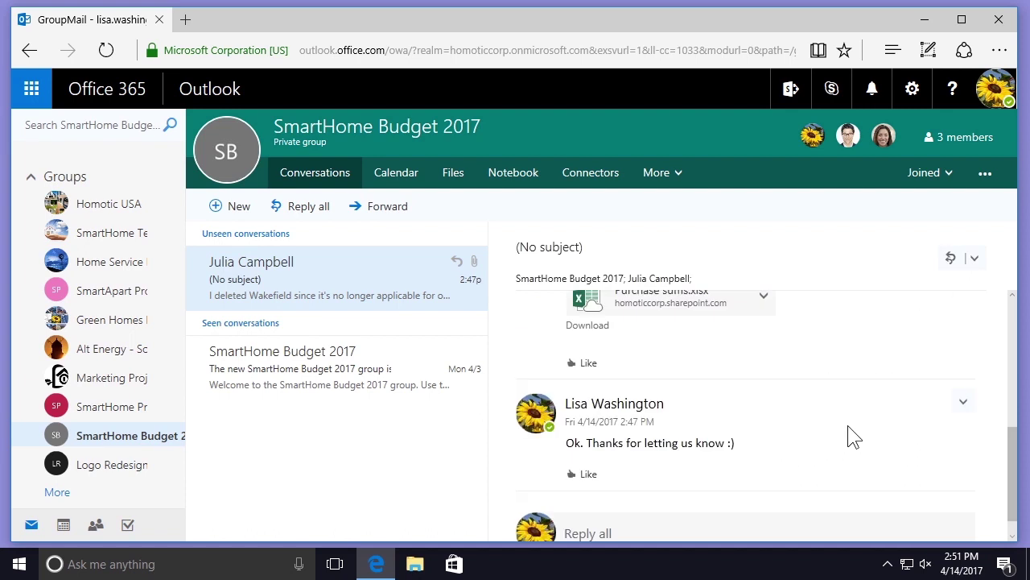
left_click(963, 402)
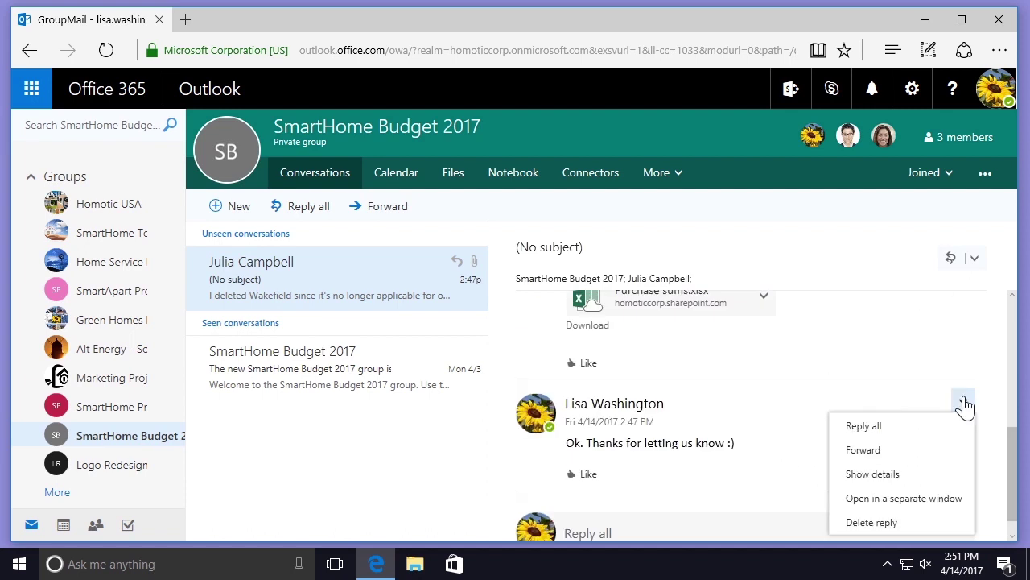
left_click(914, 480)
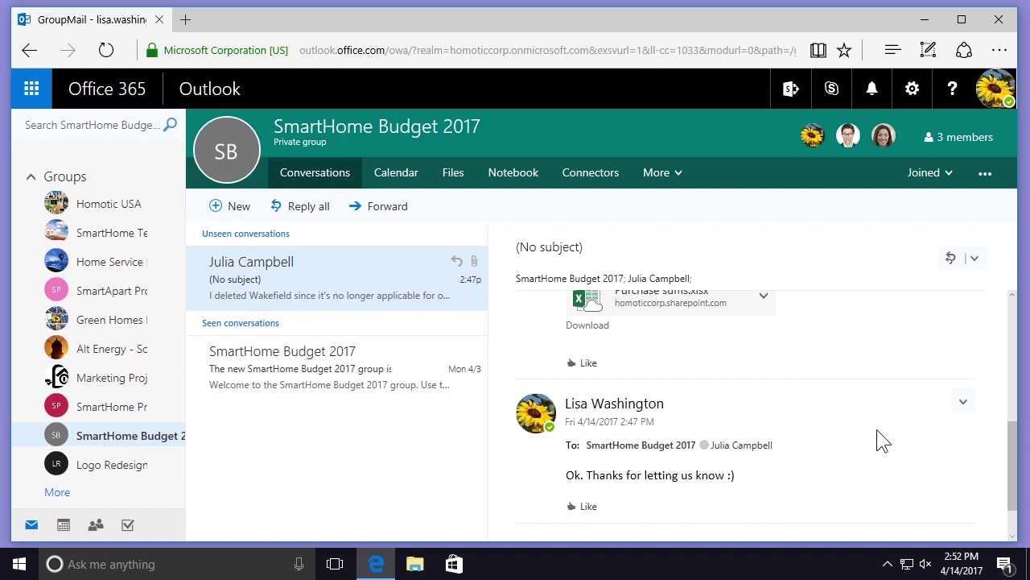
left_click(964, 404)
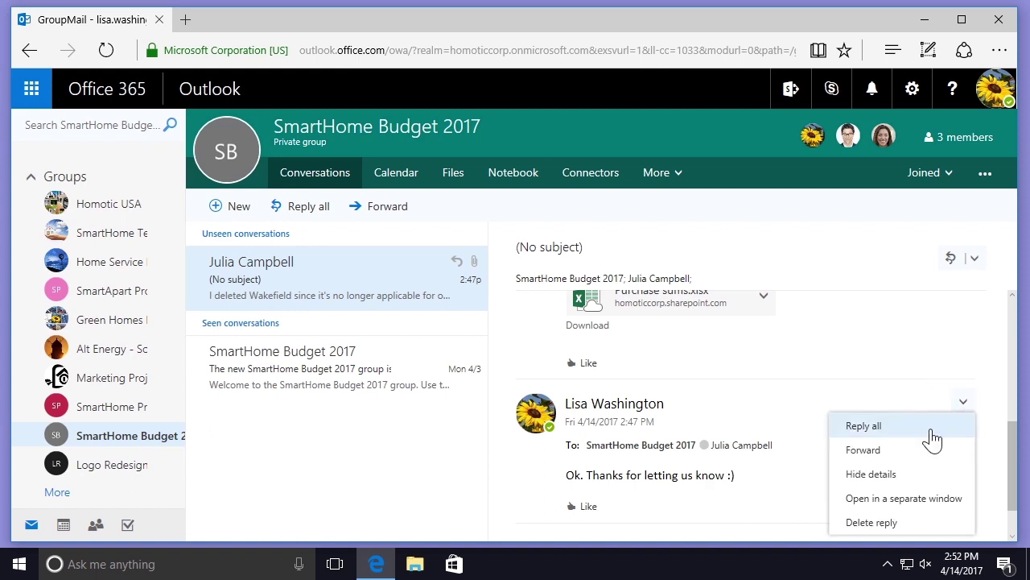
Step: View your reply in a separate window with the quoted messages, then close it
left_click(924, 504)
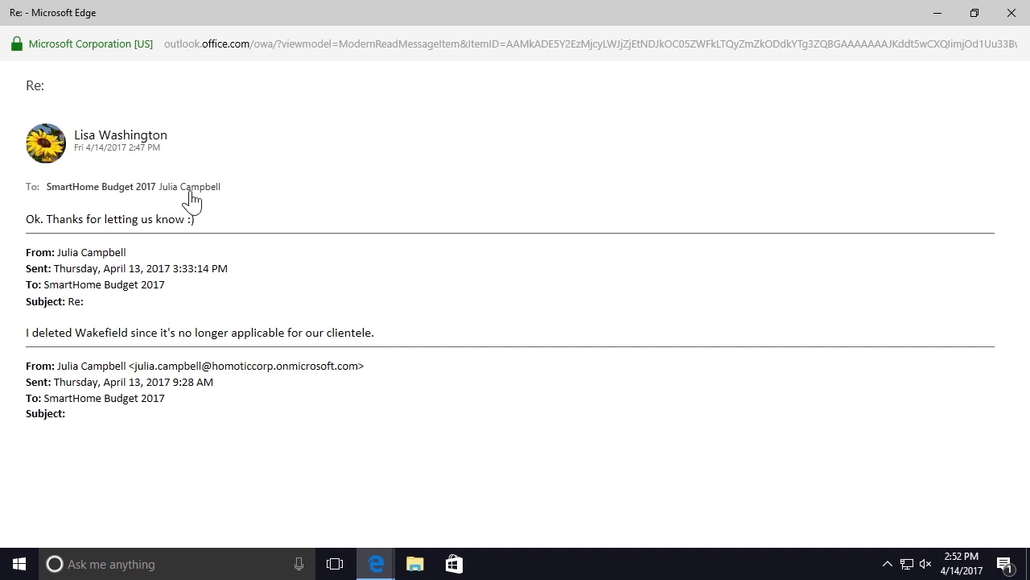
left_click(1008, 21)
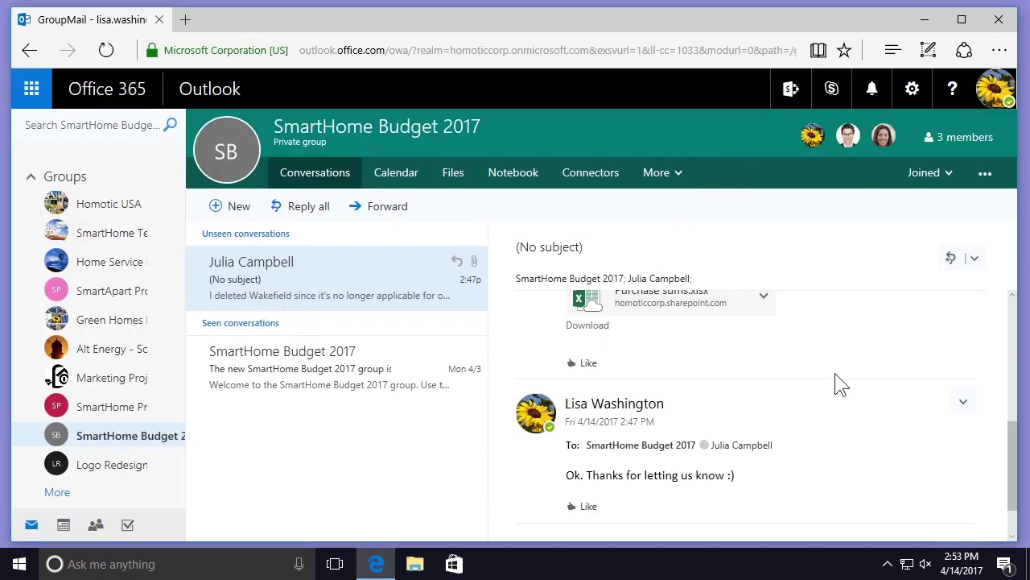
scroll(837, 384, "up", 2)
scroll(837, 384, "up", 1)
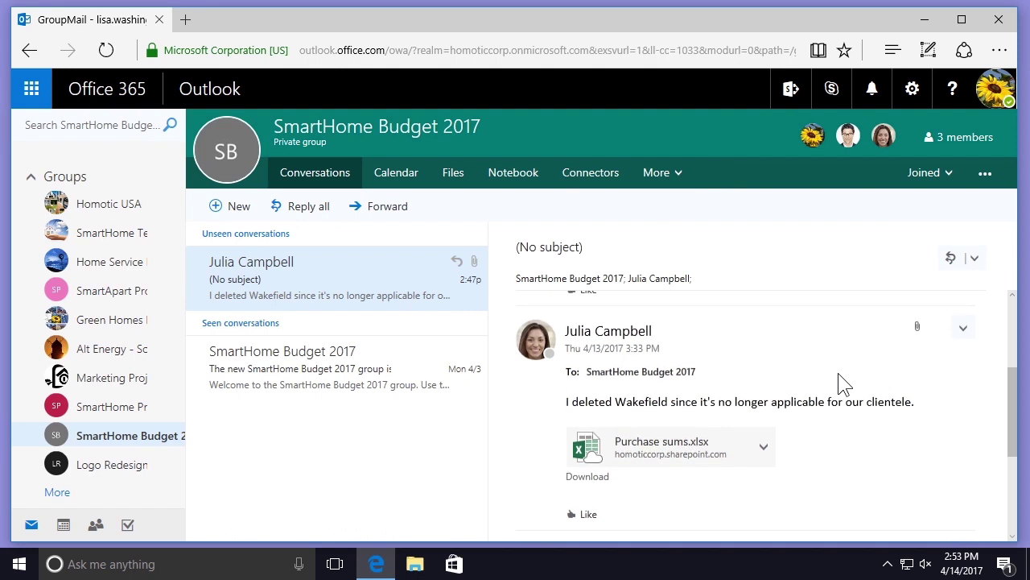
left_click(963, 332)
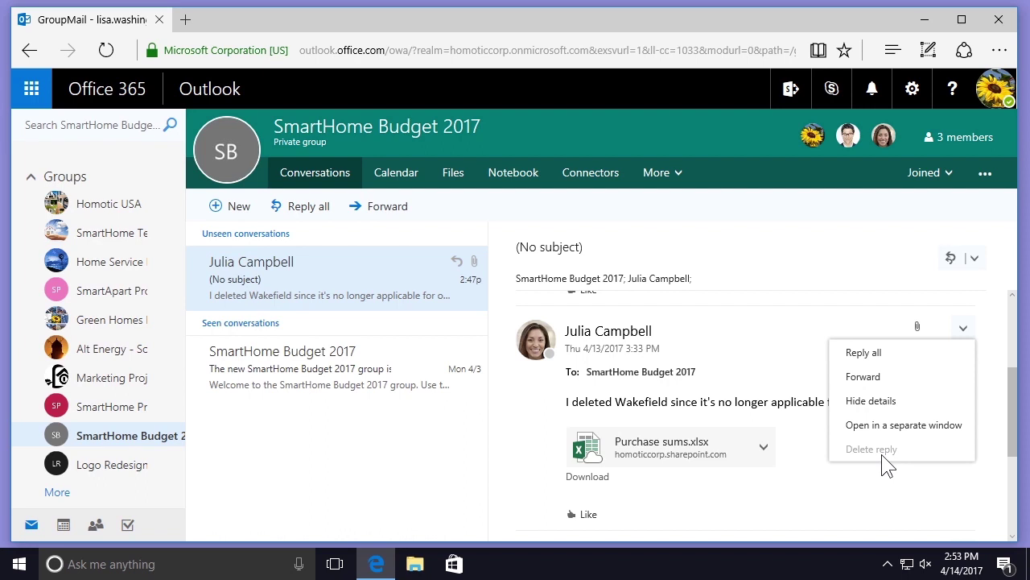
left_click(883, 479)
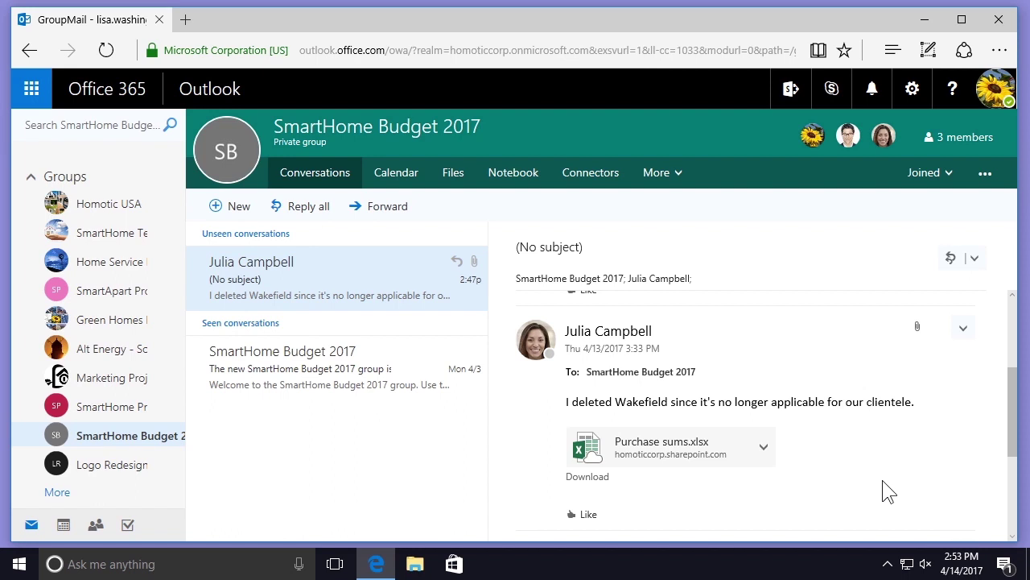
scroll(886, 489, "down", 5)
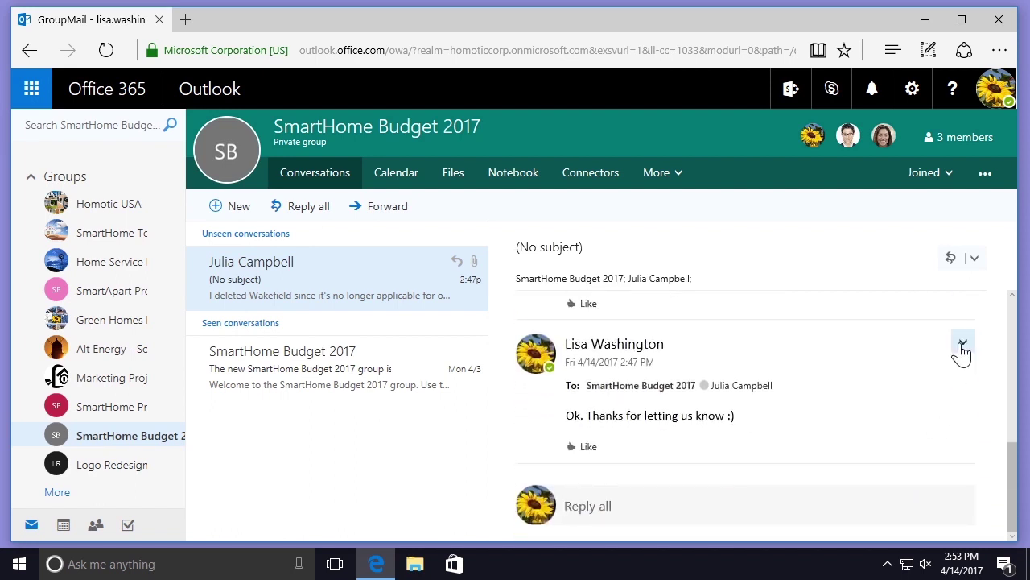
Step: Delete your 'Ok. Thanks for letting us know :)' reply and confirm with Yes
left_click(962, 346)
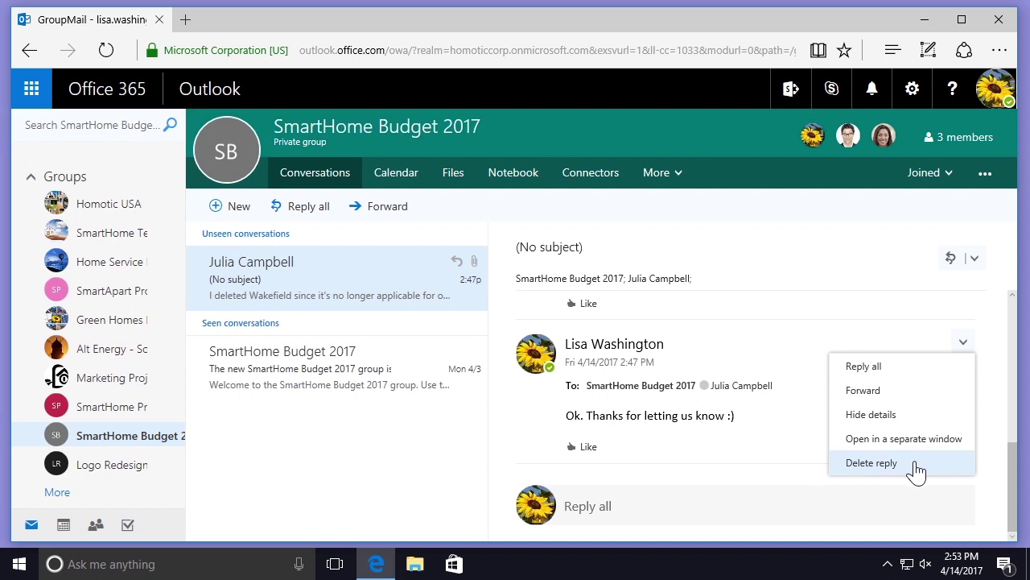
left_click(872, 463)
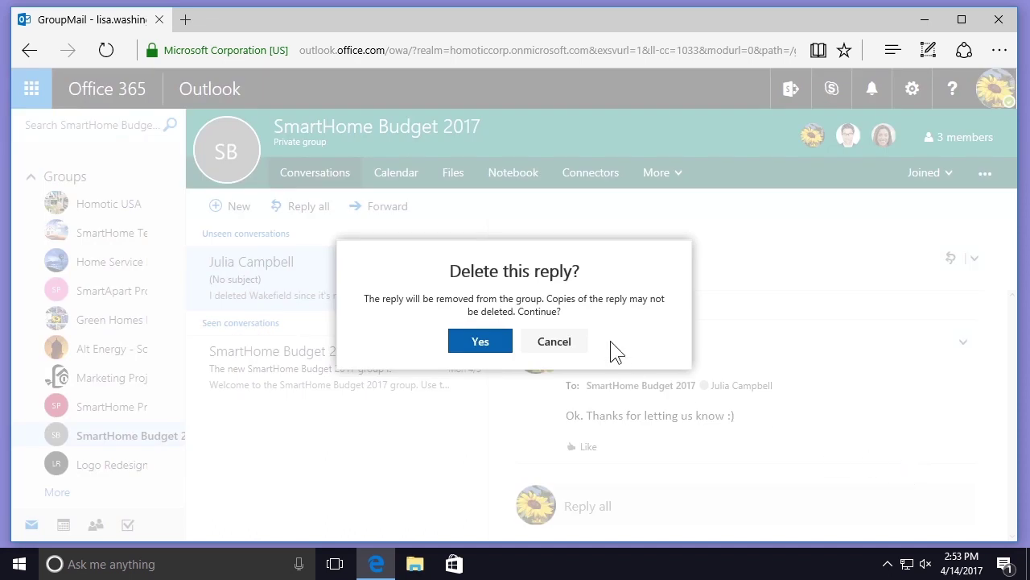
left_click(481, 341)
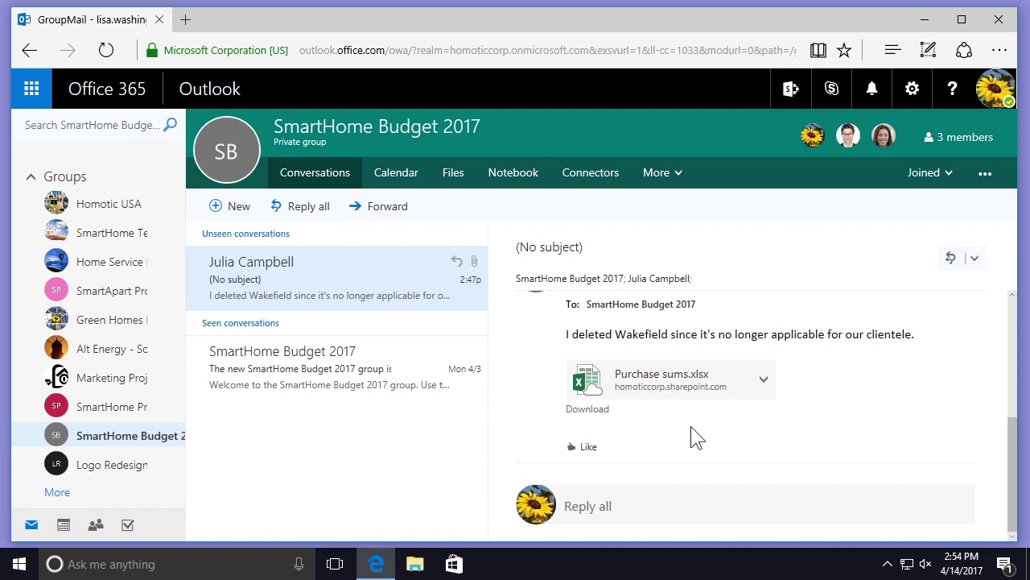
Step: Delete the untitled two-attachment conversation from the Green Homes Project group
left_click(100, 327)
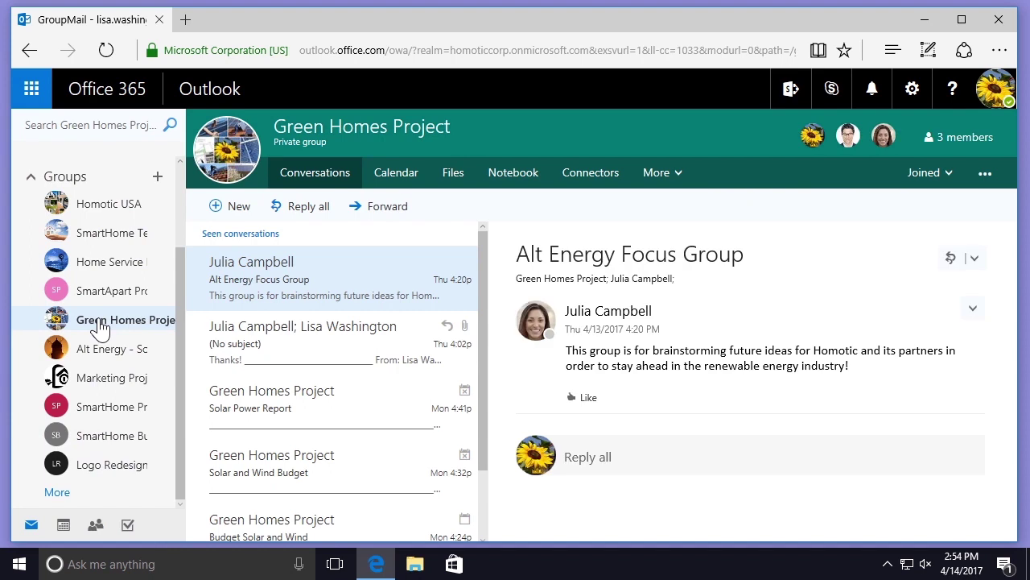
left_click(283, 354)
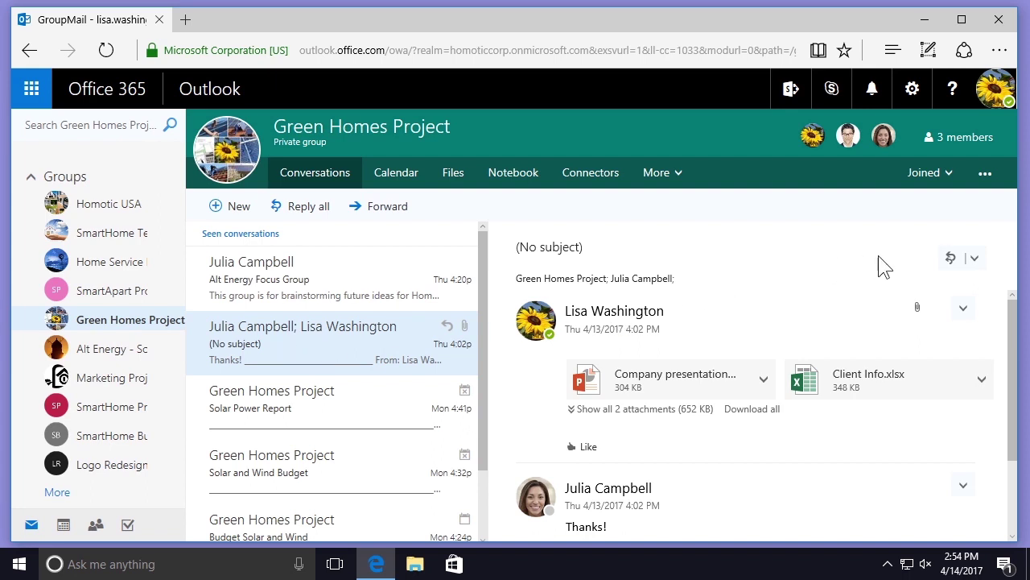
left_click(975, 258)
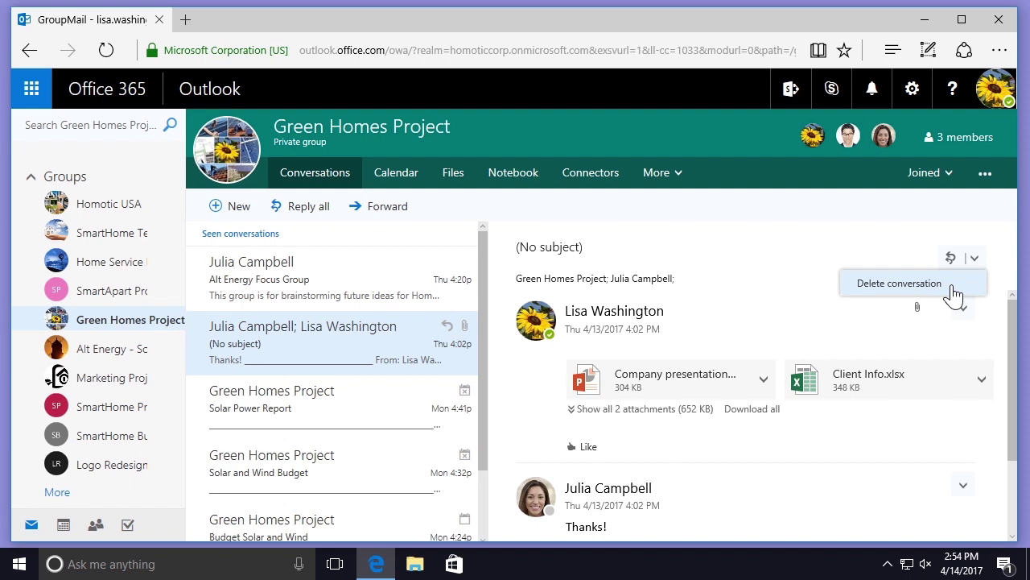
left_click(951, 285)
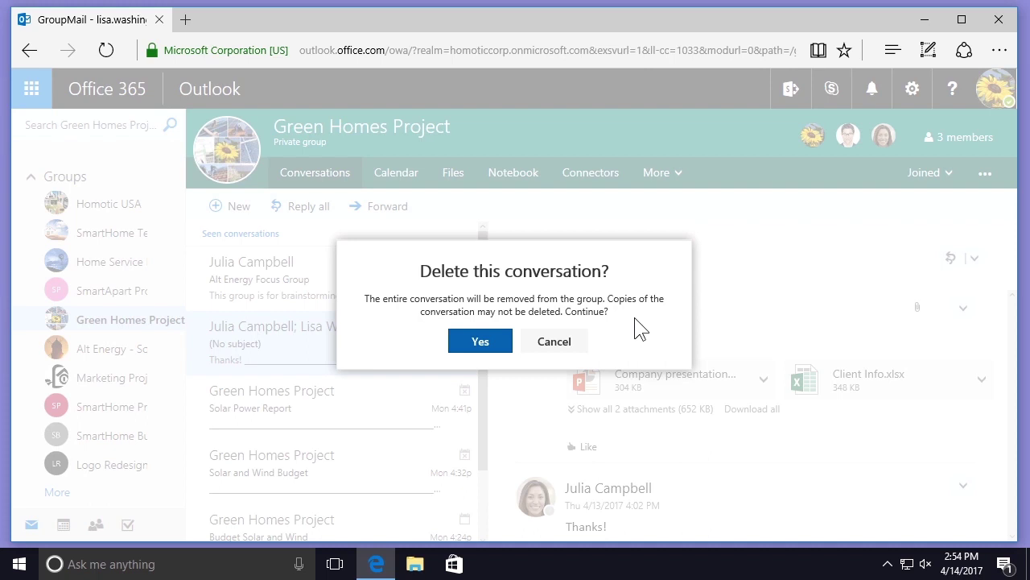
left_click(481, 341)
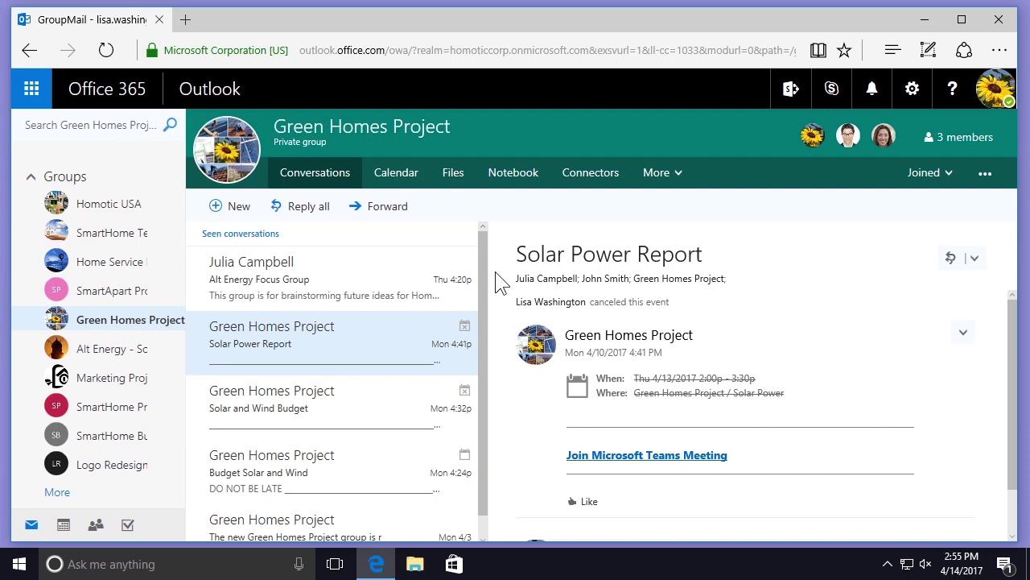
Step: Switch to the SmartHome Technologies group and dismiss a reply's options without choosing anything
left_click(120, 235)
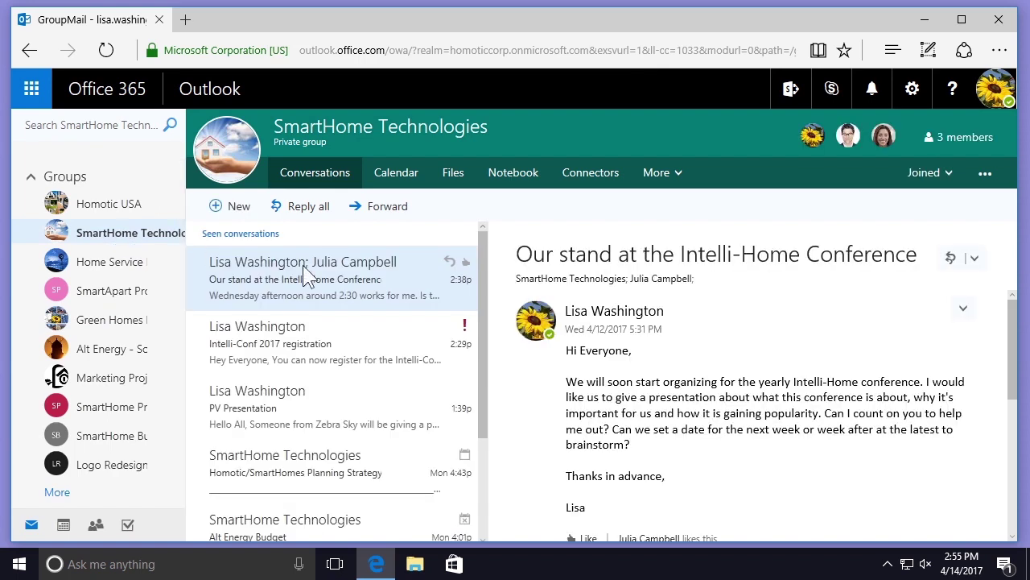
scroll(690, 322, "down", 2)
scroll(690, 322, "down", 1)
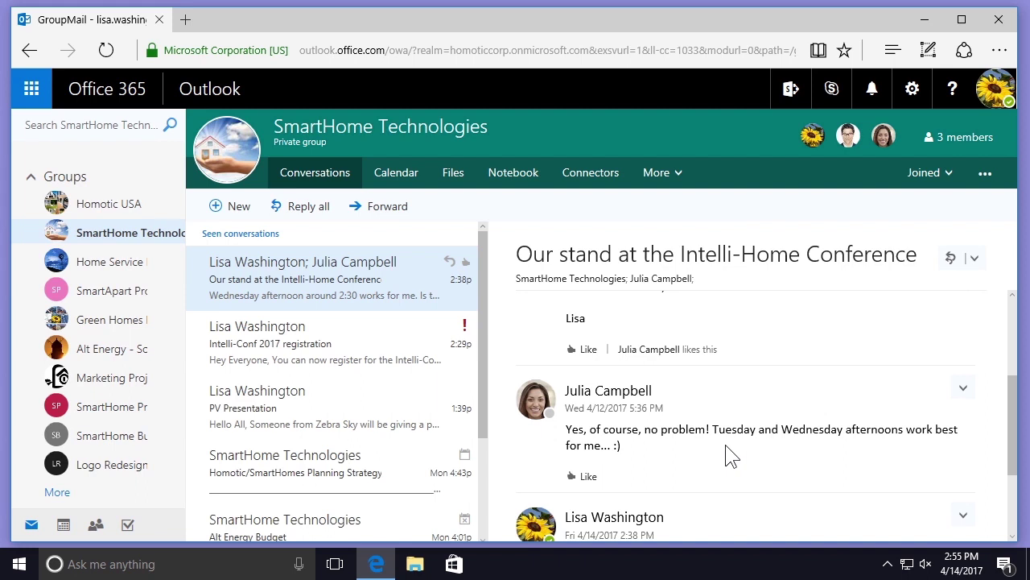
left_click(961, 390)
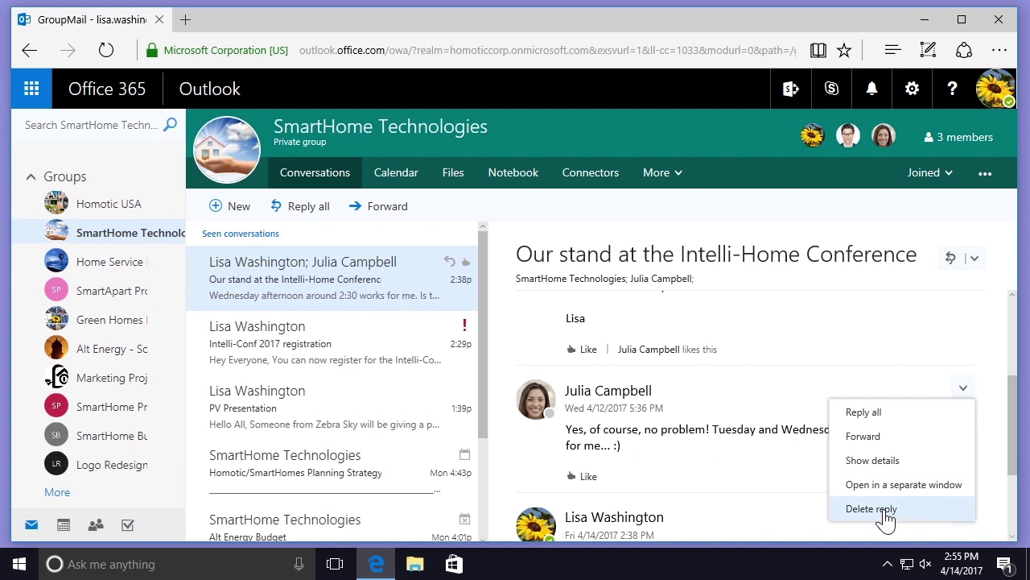
left_click(801, 379)
Step: Leave the Intelli-Home Conference conversation intact, closing its More actions menu without deleting
scroll(805, 378, "up", 1)
scroll(804, 378, "up", 2)
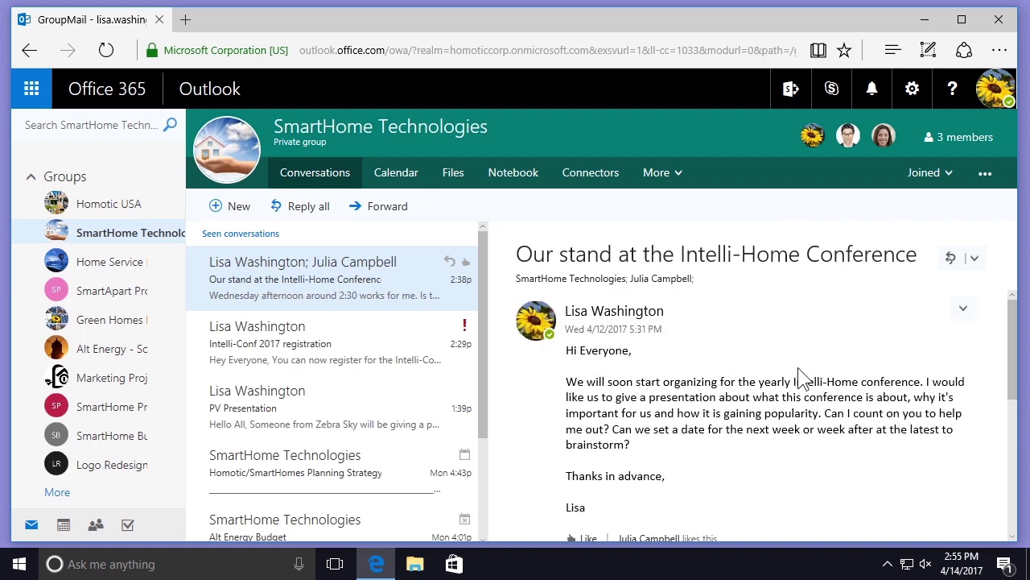
left_click(975, 260)
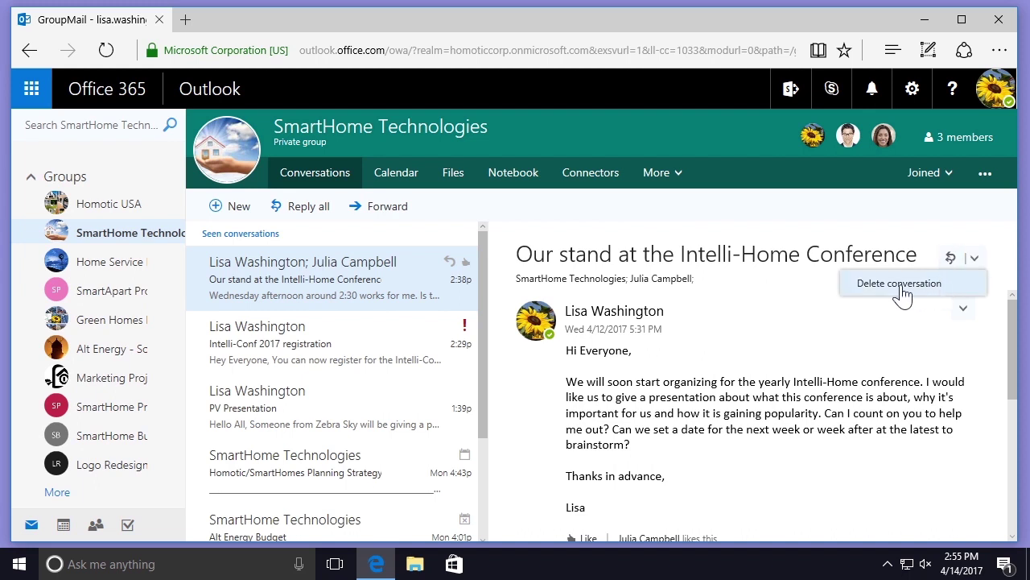
left_click(789, 314)
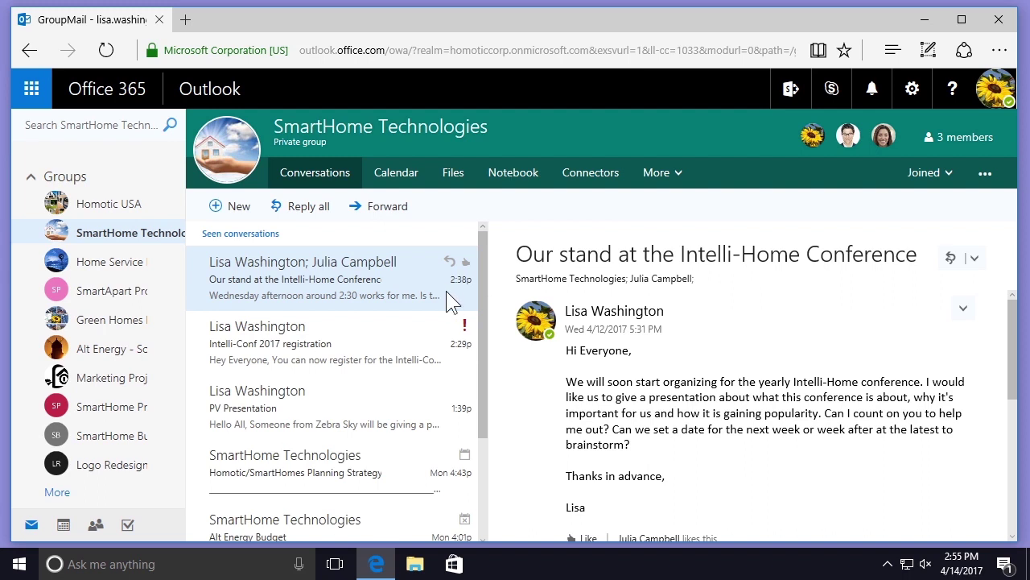
Step: Delete the Alt Energy Focus Group conversation from the Green Homes Project group
left_click(107, 322)
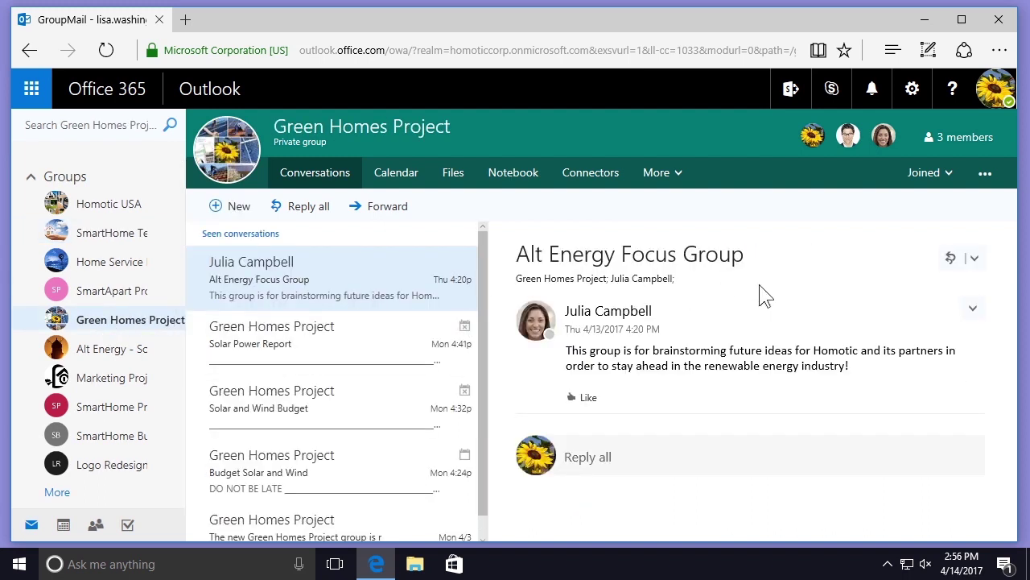
left_click(974, 259)
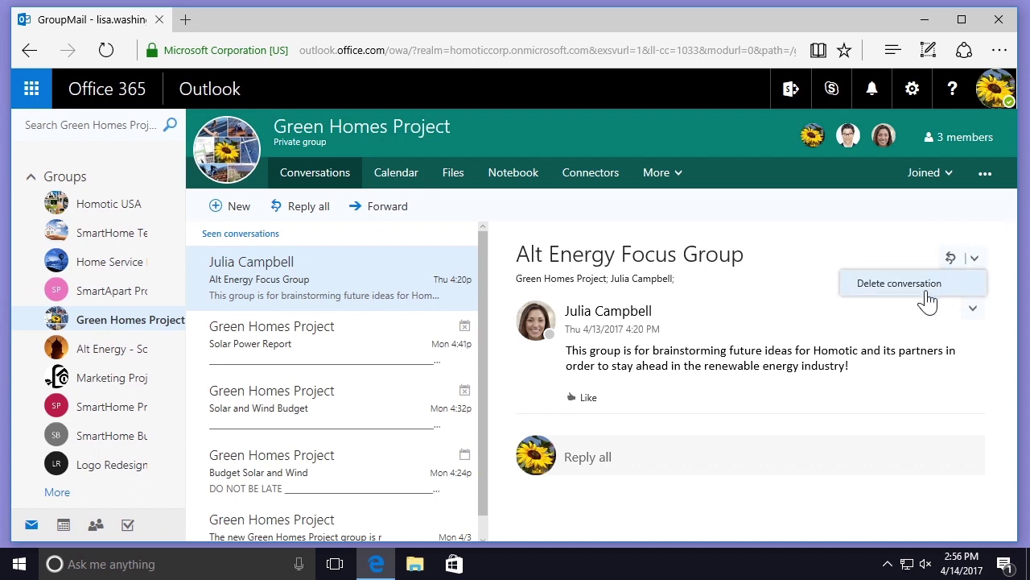
left_click(928, 300)
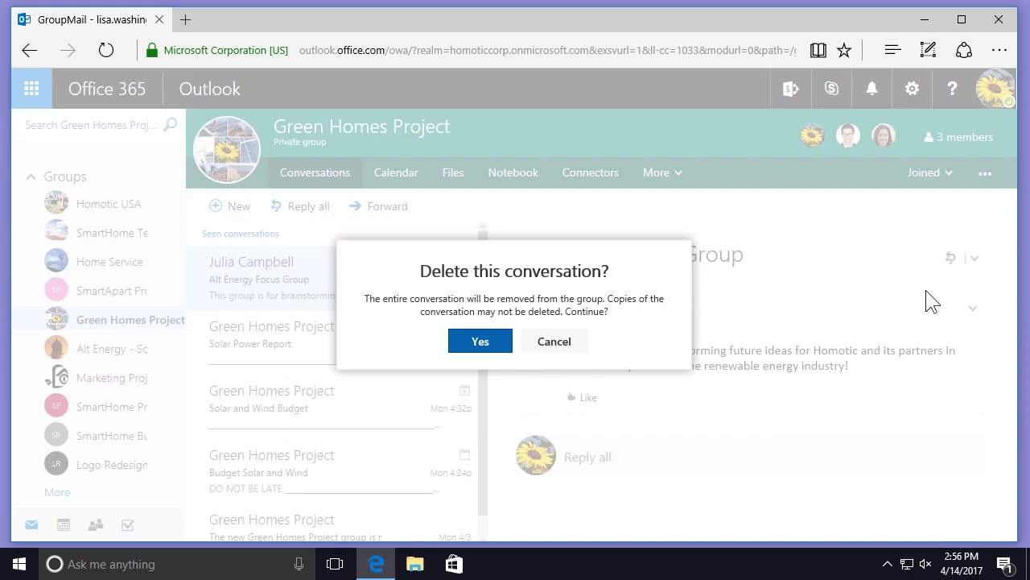
left_click(480, 343)
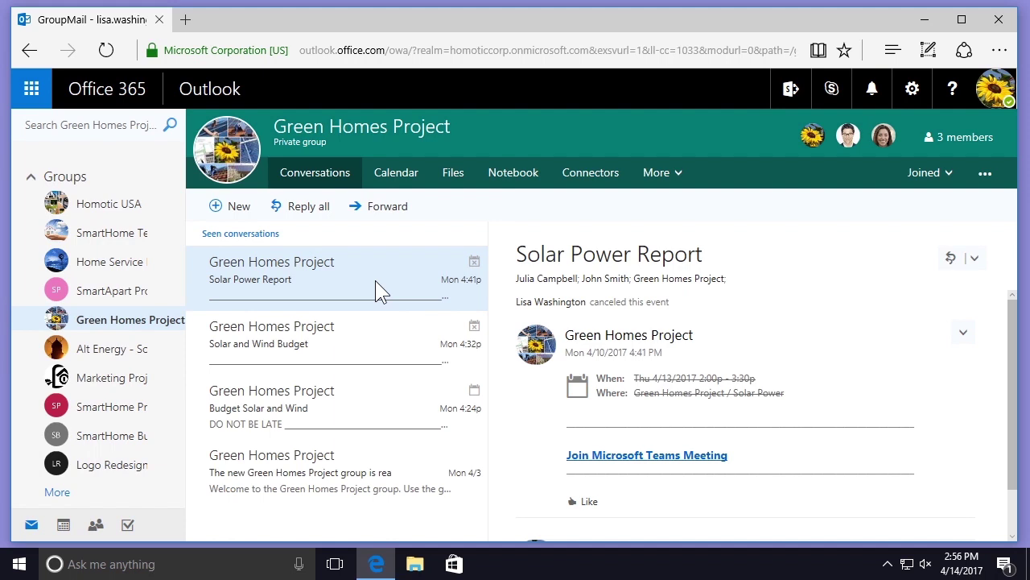
Step: Open the Alt Energy - Solar/Wind group, keeping its Alt Energy Focus group conversation undeleted
left_click(125, 354)
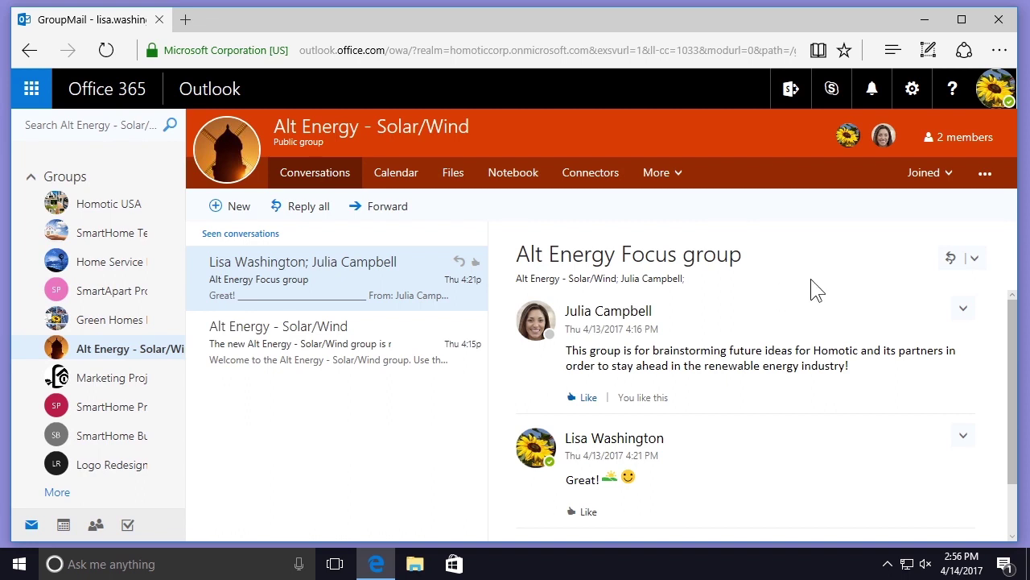
left_click(973, 261)
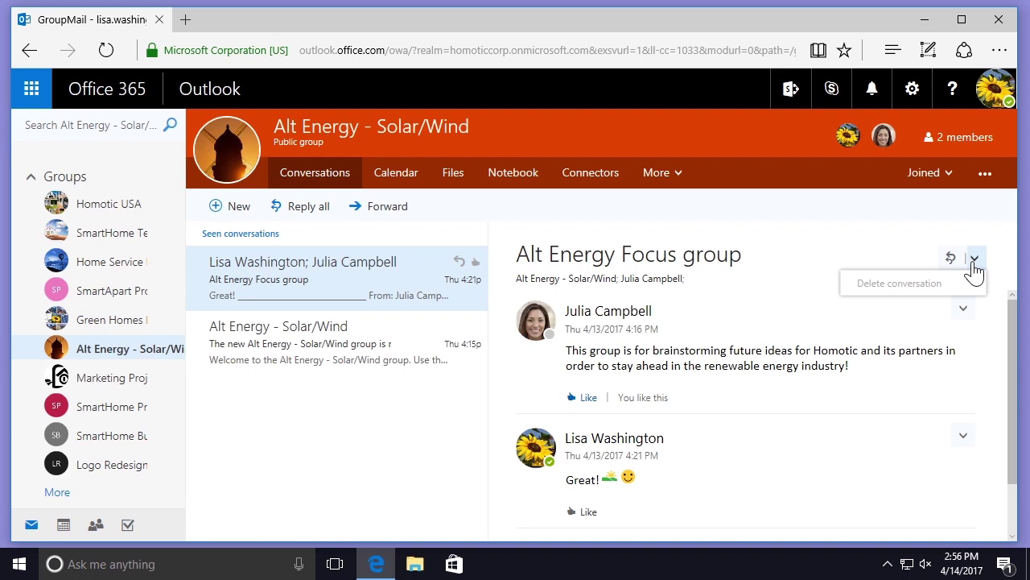
left_click(823, 256)
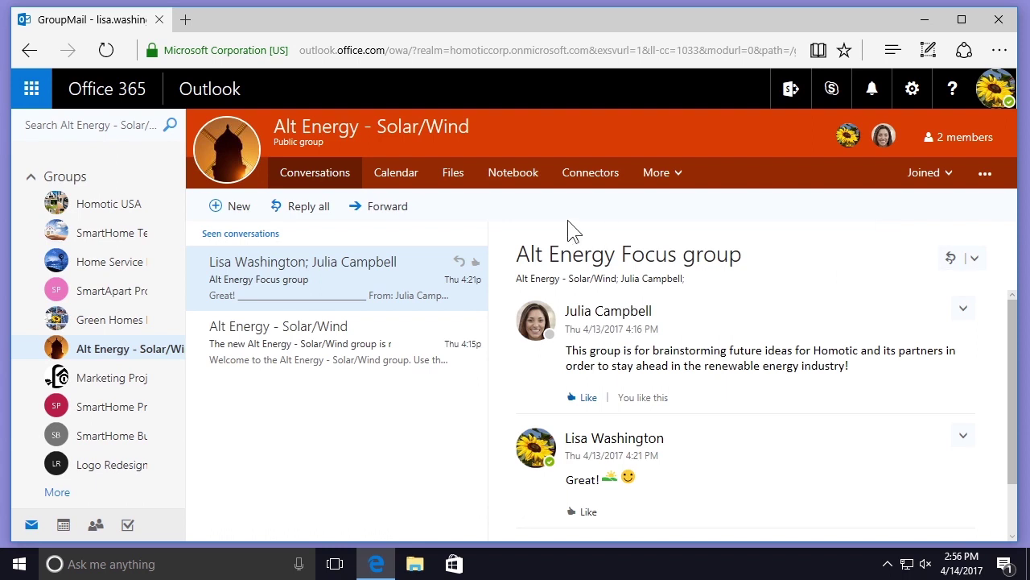